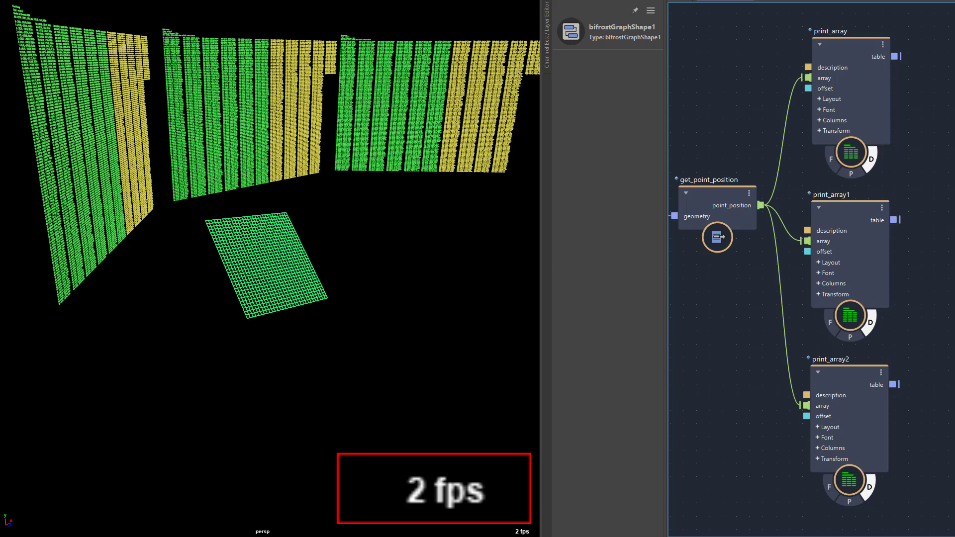
Turn off the viewport display of print_array, print_array1 and print_array2, and start playback.
{"action": "left_click", "coordinate": [870, 162]}
{"action": "left_click", "coordinate": [868, 326]}
{"action": "left_click", "coordinate": [870, 484]}
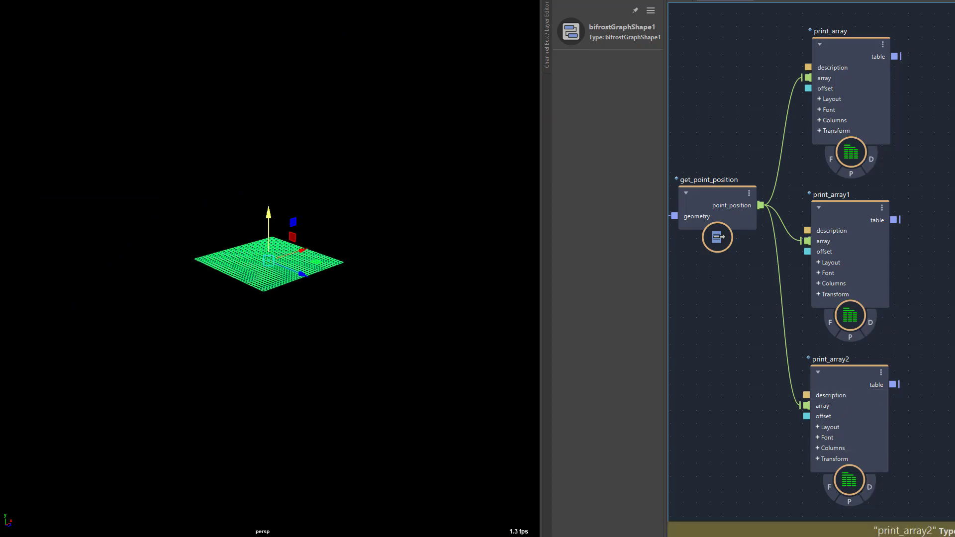
{"action": "key", "text": "alt+v"}
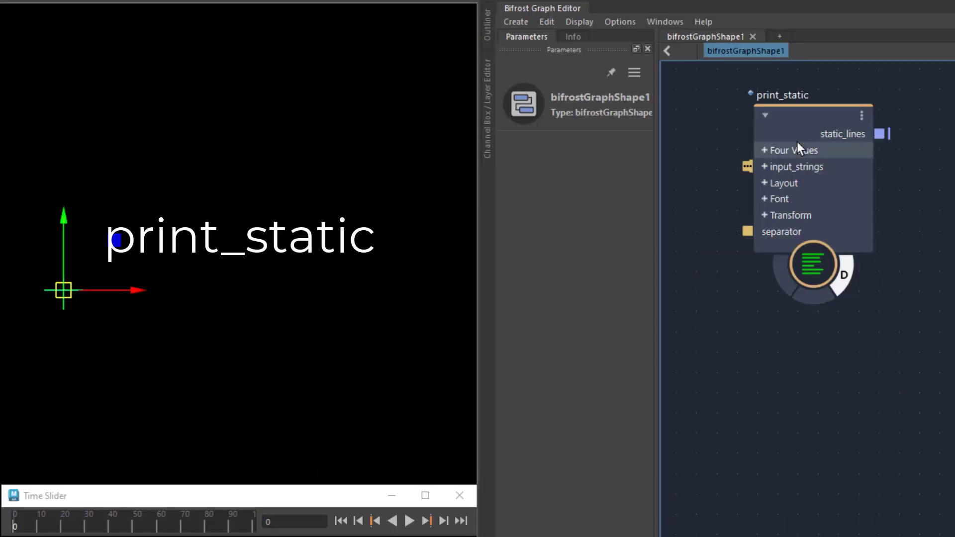
Expand print_static's Four Values and connect the time node's frame to value_1, ticks to value_2 and seconds to value_3.
{"action": "left_click", "coordinate": [797, 144]}
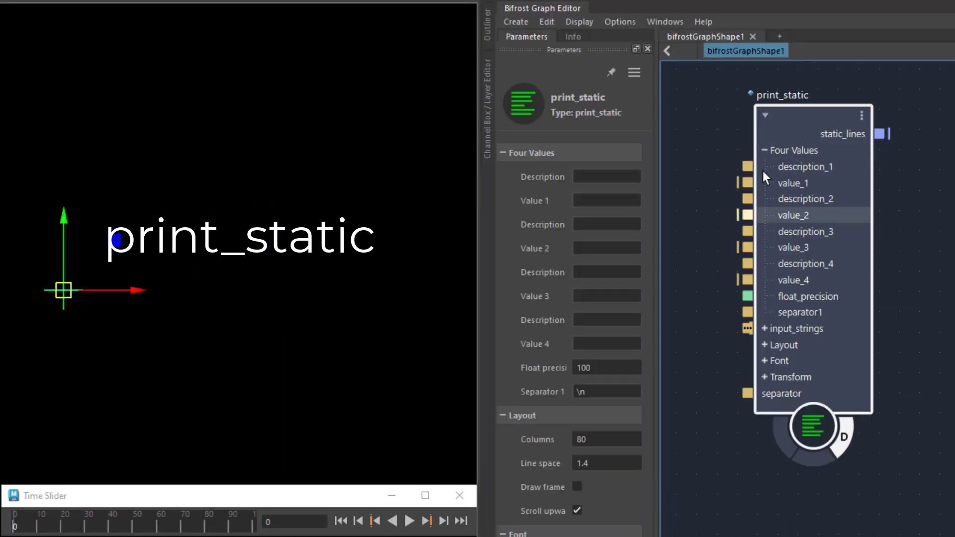
{"action": "left_click_drag", "start_coordinate": [703, 237], "coordinate": [799, 188]}
{"action": "left_click_drag", "start_coordinate": [702, 221], "coordinate": [800, 221]}
{"action": "left_click_drag", "start_coordinate": [703, 204], "coordinate": [800, 253]}
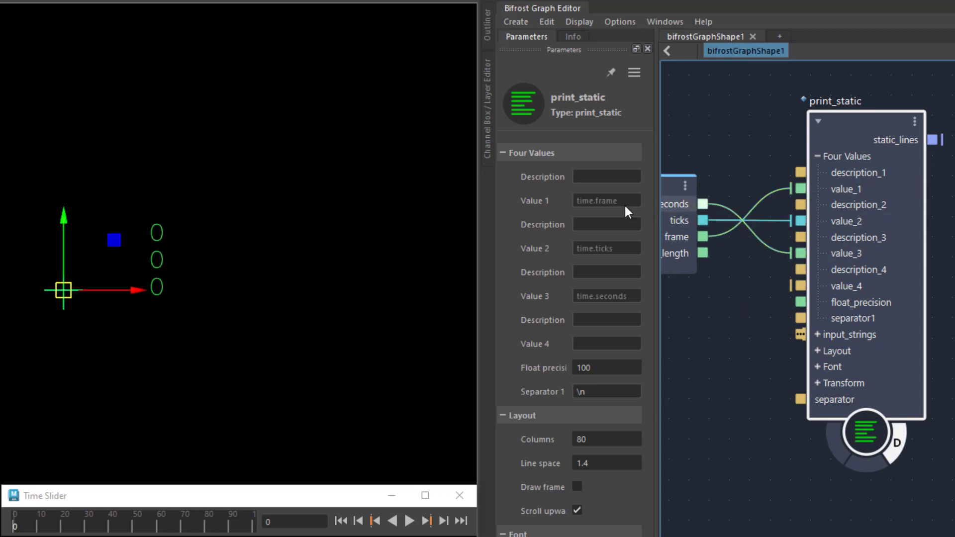
Label print_static's first three values with the descriptions "Frame = ", "Ticks = " and "Seconds = ".
{"action": "left_click", "coordinate": [597, 176]}
{"action": "type", "text": "Frame ="}
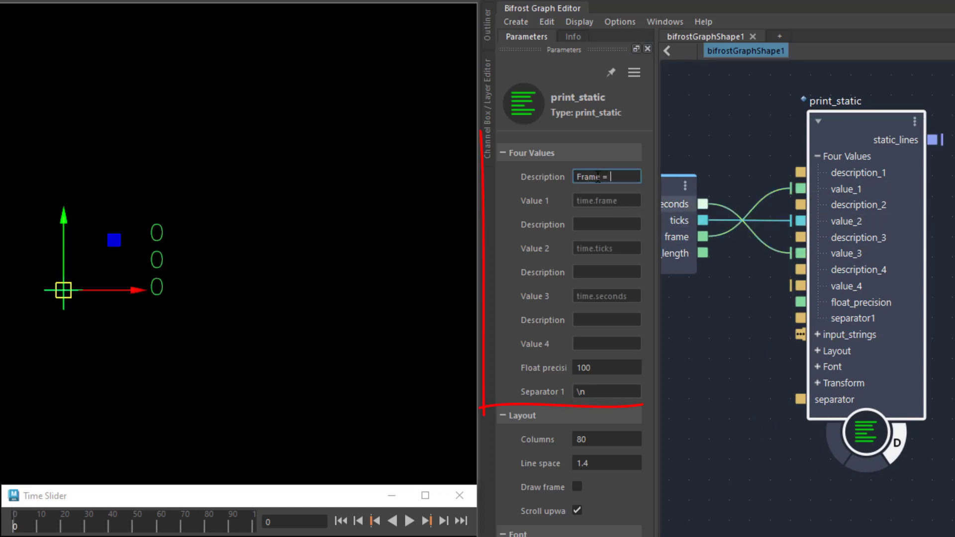
{"action": "key", "text": "Tab"}
{"action": "type", "text": "Ticks ="}
{"action": "key", "text": "Tab"}
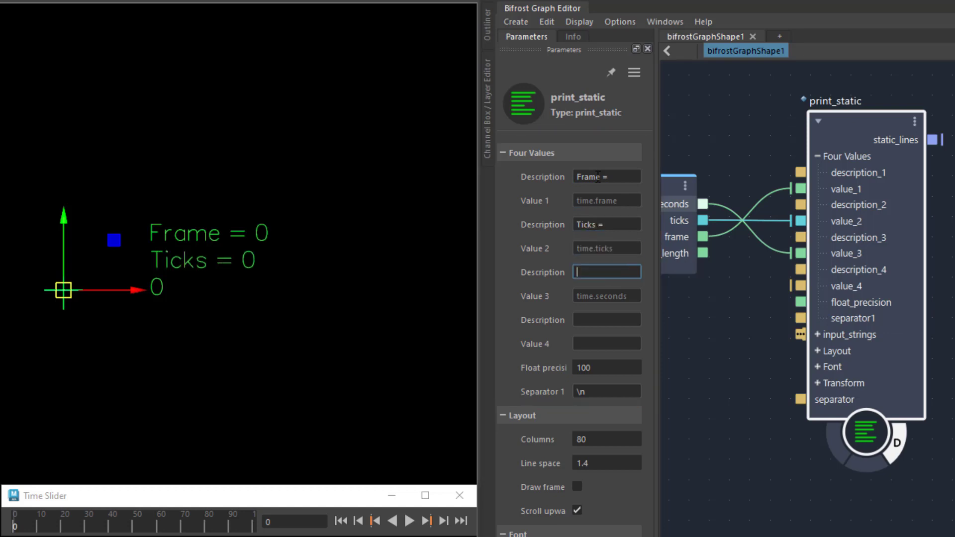
{"action": "type", "text": "Seconds ="}
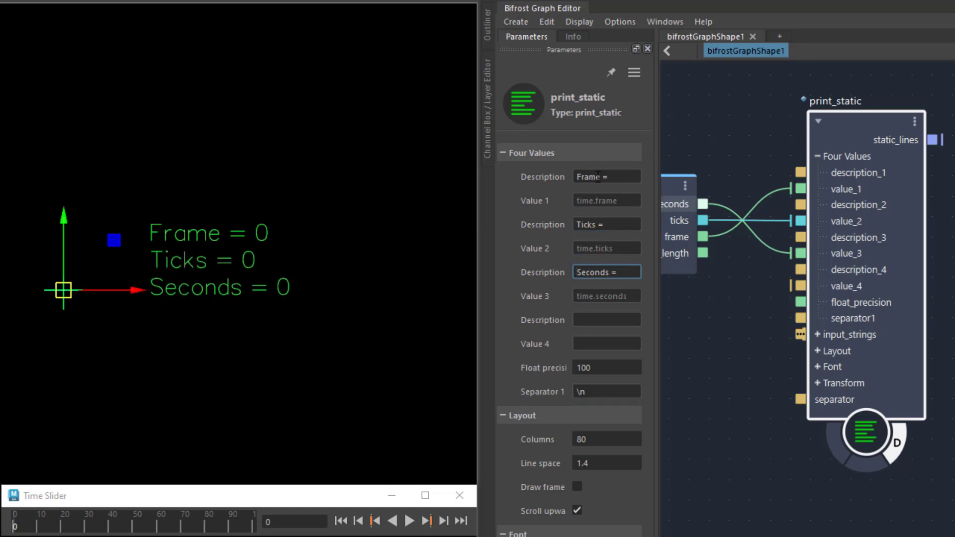
Connect the locator's translation output to print_static's value_4 and set its description to "Pos = ".
{"action": "left_click_drag", "start_coordinate": [746, 534], "coordinate": [673, 373]}
{"action": "left_click_drag", "start_coordinate": [727, 390], "coordinate": [801, 286]}
{"action": "left_click", "coordinate": [858, 205]}
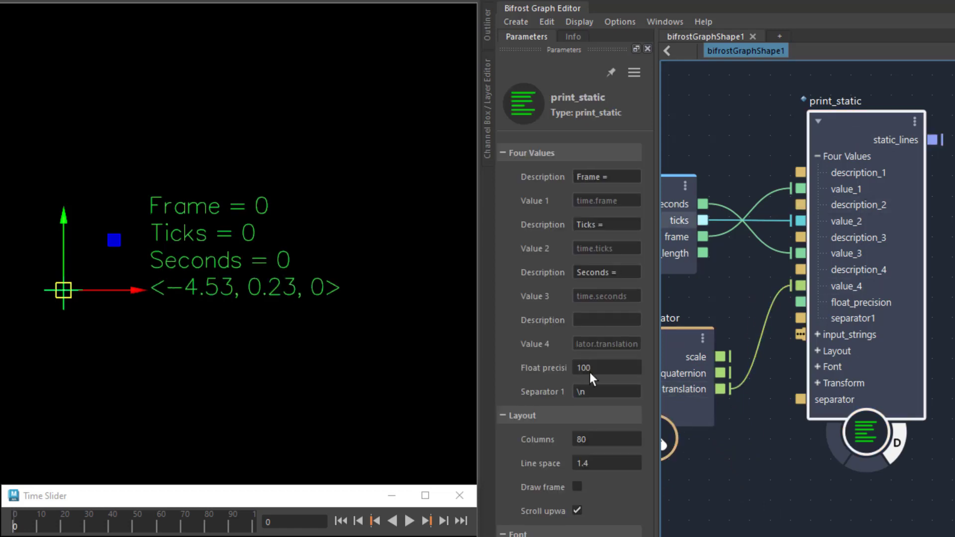
{"action": "left_click", "coordinate": [590, 319]}
{"action": "key", "text": "Tab"}
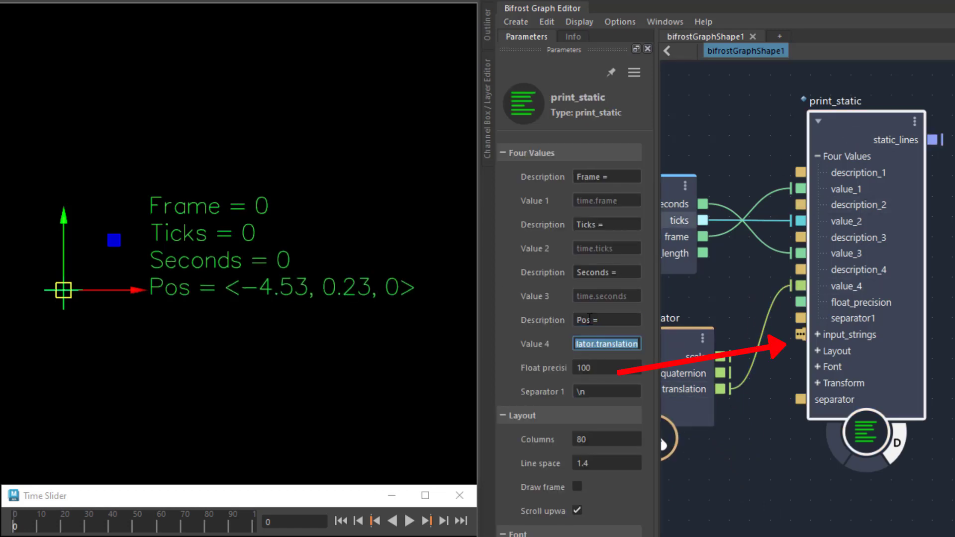
Move the locator down in the viewport to about <-4.42, -1.51, 0> and scrub the timeline to test the printed values.
{"action": "left_click_drag", "start_coordinate": [63, 290], "coordinate": [68, 335]}
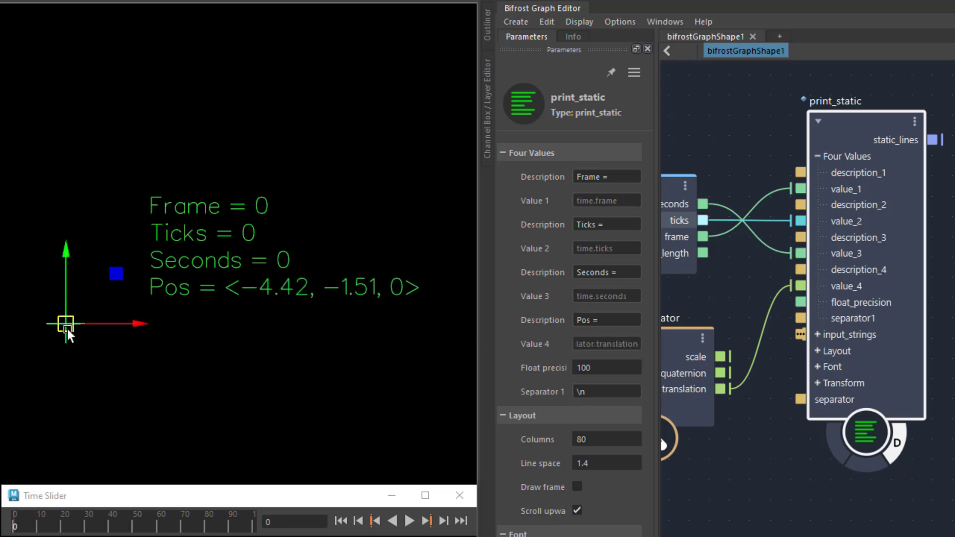
{"action": "mouse_move", "coordinate": [15, 524]}
{"action": "left_mouse_down"}
{"action": "mouse_move", "coordinate": [124, 521]}
{"action": "mouse_move", "coordinate": [11, 513]}
{"action": "left_mouse_up"}
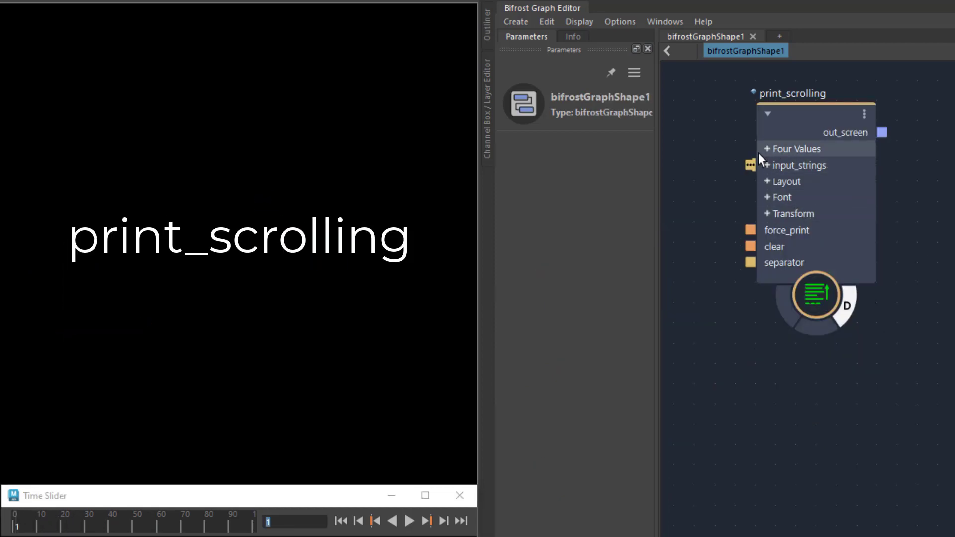
Expand print_scrolling's Four Values and connect the time node's frame, ticks and seconds to value_1, value_2 and value_3.
{"action": "left_click", "coordinate": [767, 150]}
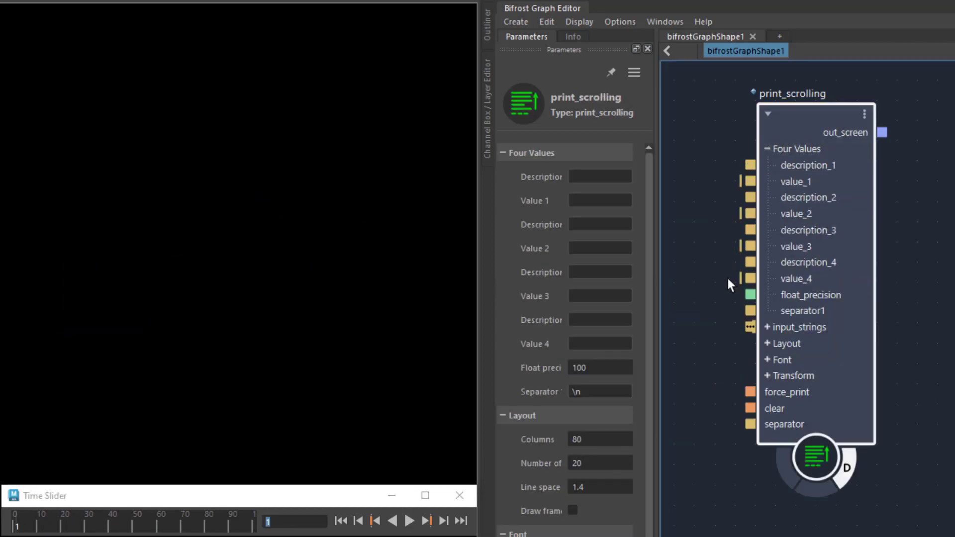
{"action": "middle_click_drag", "start_coordinate": [730, 284], "coordinate": [761, 302]}
{"action": "left_click_drag", "start_coordinate": [702, 240], "coordinate": [801, 246]}
Set print_scrolling's first three descriptions to "Frame = ", "Ticks = " and "Seconds = ".
{"action": "left_click", "coordinate": [605, 178]}
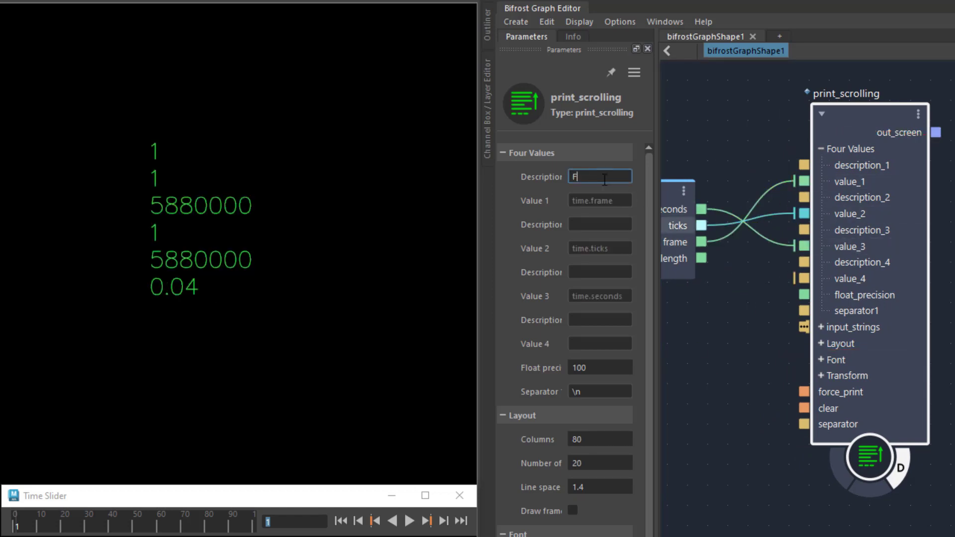
{"action": "type", "text": "Frame ="}
{"action": "key", "text": "Tab"}
{"action": "key", "text": "Tab"}
{"action": "type", "text": "T"}
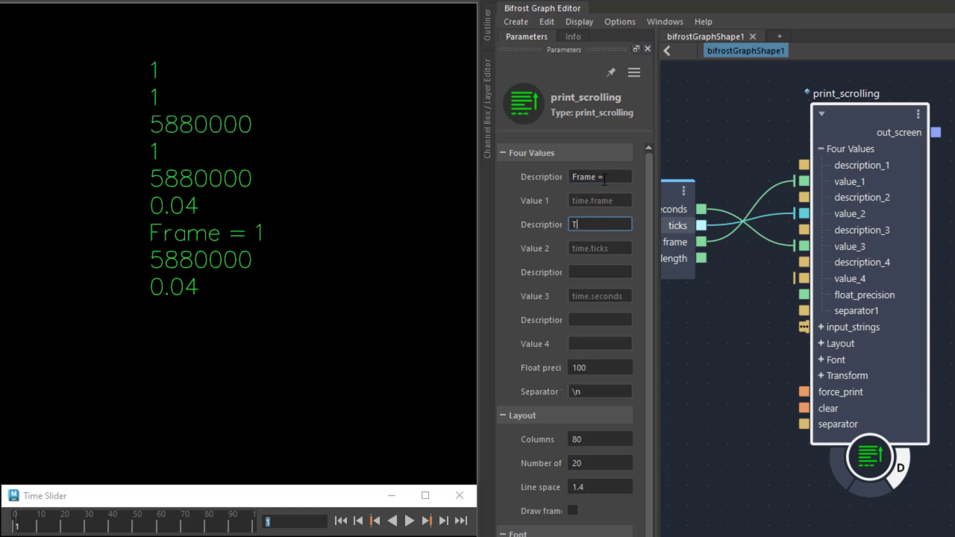
{"action": "key", "text": "Tab"}
{"action": "key", "text": "Tab"}
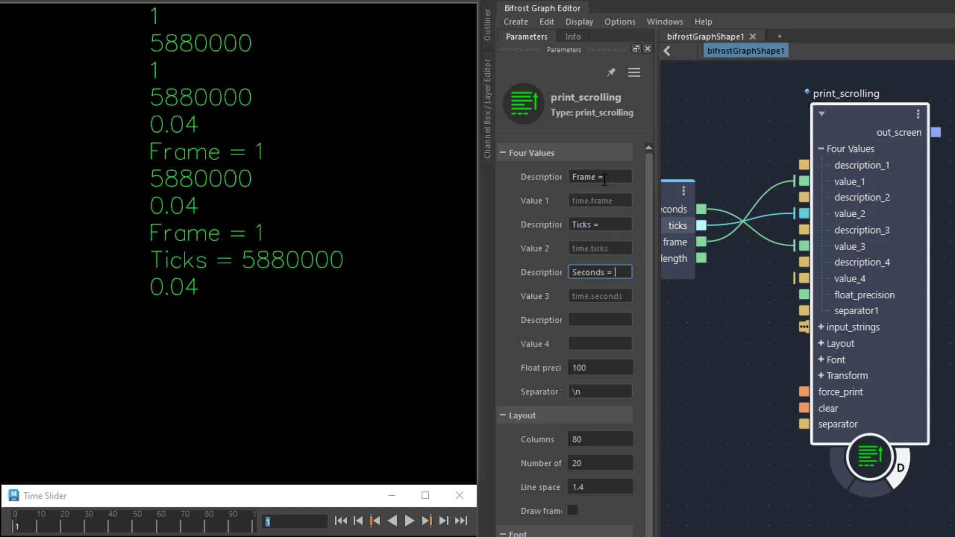
{"action": "type", "text": "Seconds ="}
{"action": "key", "text": "Return"}
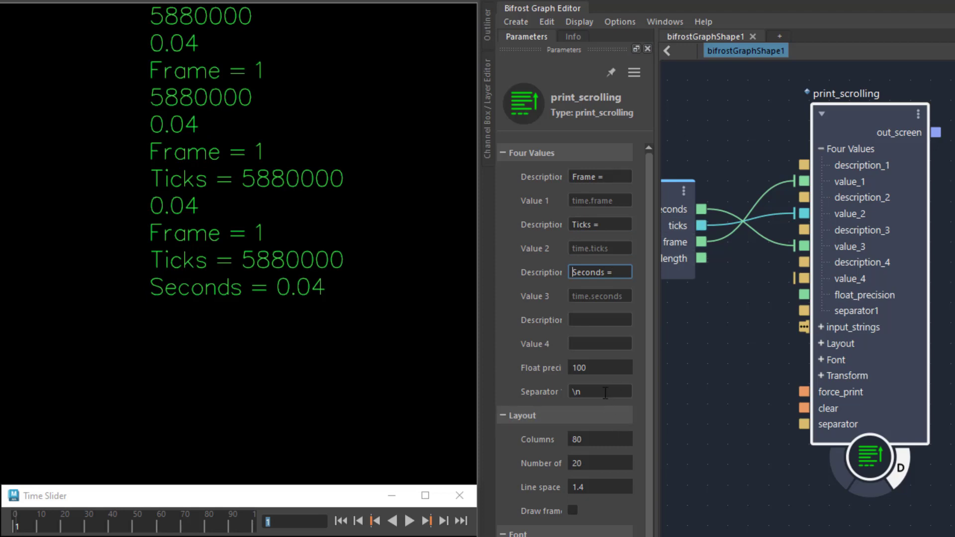
Set print_scrolling's Four Values separator to a comma so the values print on one line.
{"action": "left_click", "coordinate": [605, 393]}
{"action": "type", "text": ","}
{"action": "key", "text": "Return"}
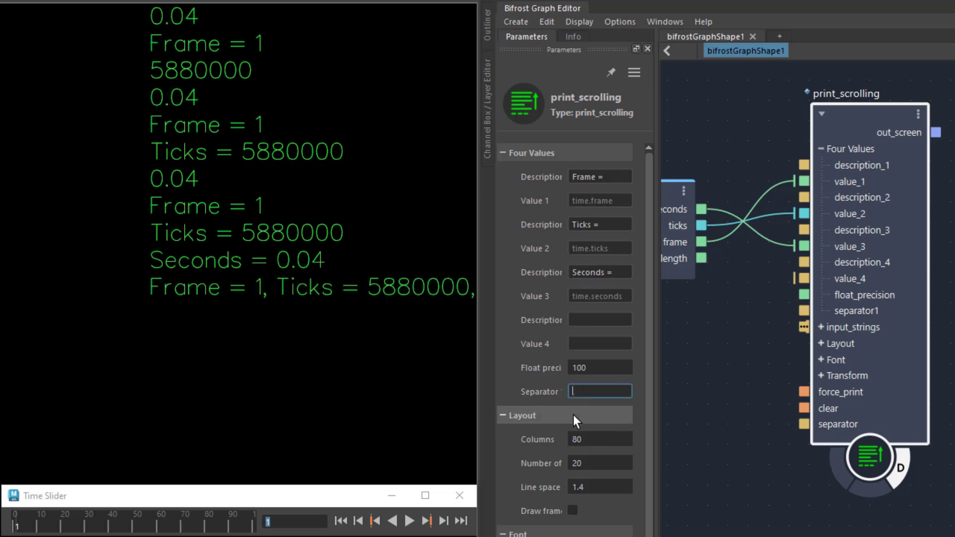
{"action": "middle_click_drag", "start_coordinate": [331, 395], "coordinate": [282, 399], "text": "alt"}
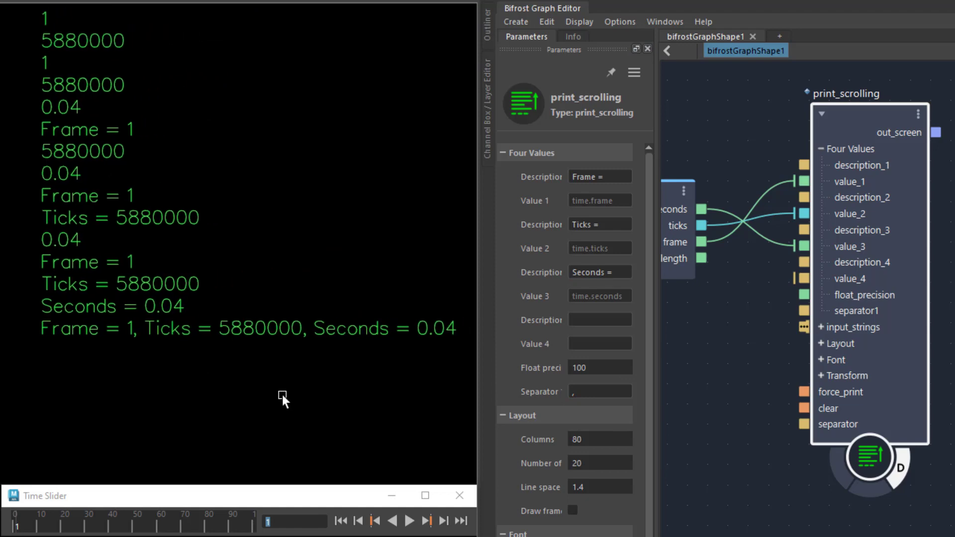
Scrub the timeline back and forth across several frames and examine the scrolling printout in the viewport.
{"action": "mouse_move", "coordinate": [21, 532]}
{"action": "left_mouse_down"}
{"action": "mouse_move", "coordinate": [90, 529]}
{"action": "mouse_move", "coordinate": [35, 528]}
{"action": "left_mouse_up"}
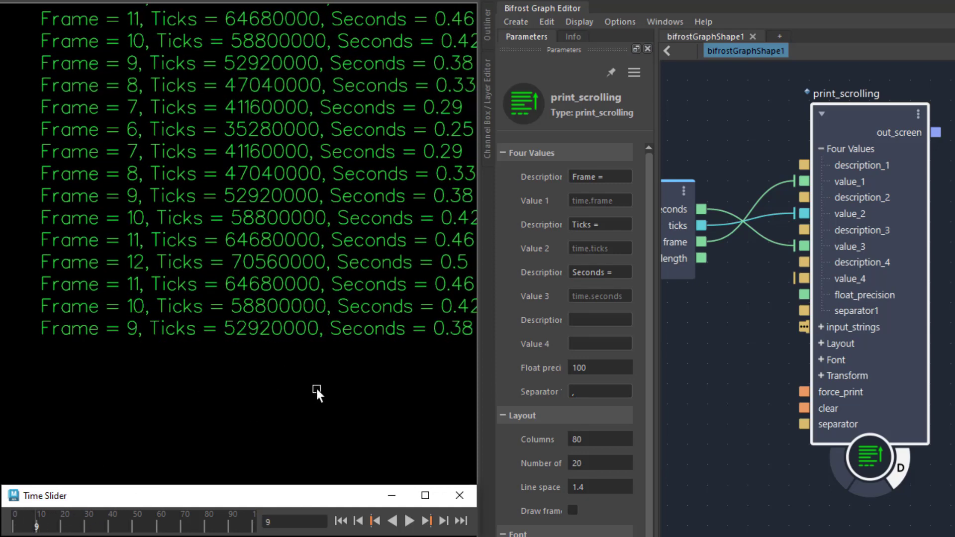
{"action": "right_click_drag", "start_coordinate": [316, 389], "coordinate": [274, 378], "text": "alt"}
{"action": "middle_click_drag", "start_coordinate": [273, 378], "coordinate": [266, 480], "text": "alt"}
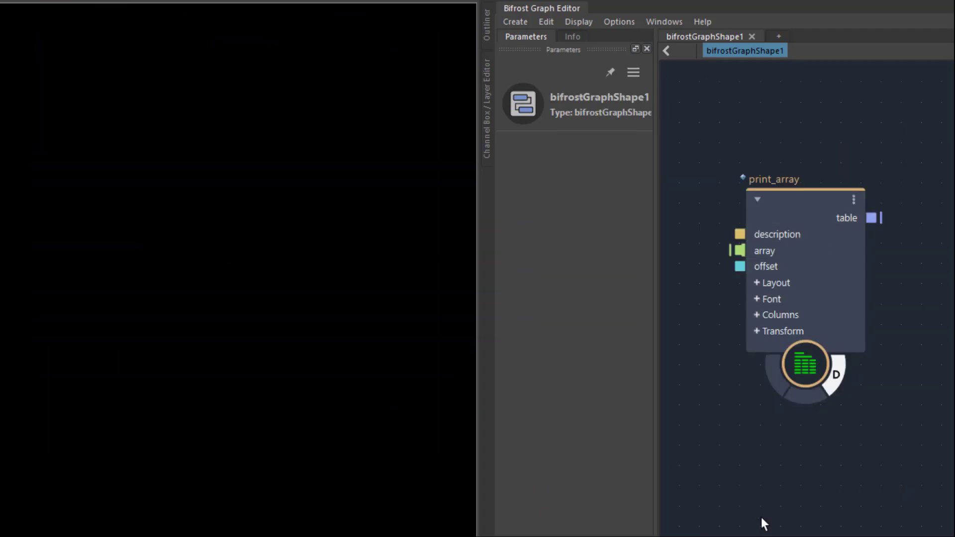
Connect get_point_position's point_position output to print_array's array input and show the print_array parameters.
{"action": "middle_click_drag", "start_coordinate": [763, 518], "coordinate": [791, 448]}
{"action": "left_click_drag", "start_coordinate": [693, 289], "coordinate": [800, 250]}
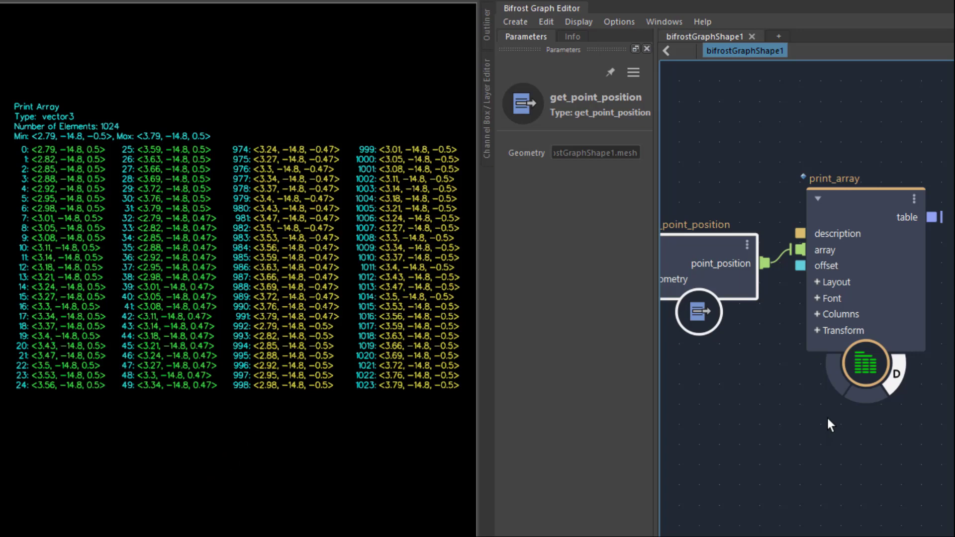
{"action": "left_click", "coordinate": [871, 204]}
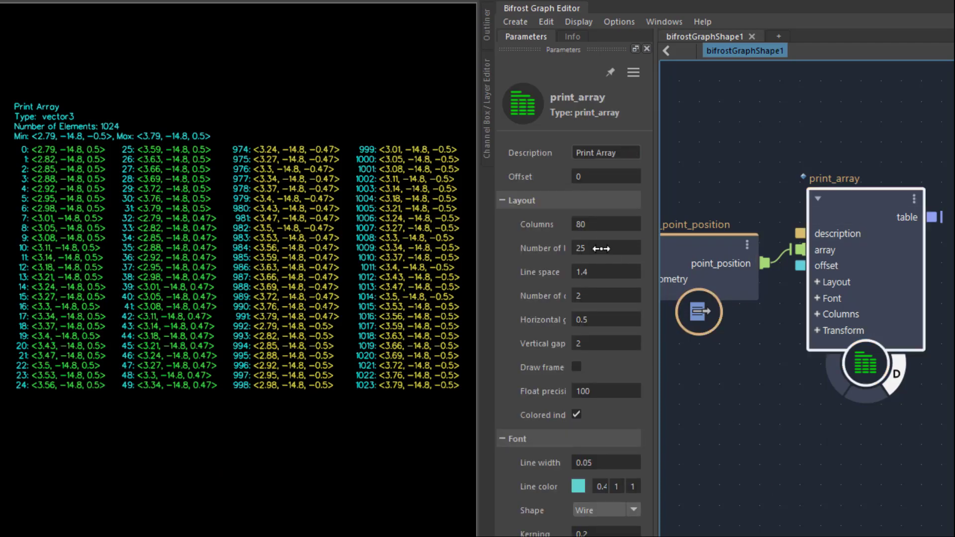
Set print_array's number of lines to 100 and number of columns to 6, and view the whole table.
{"action": "left_click", "coordinate": [601, 248]}
{"action": "type", "text": "100"}
{"action": "key", "text": "Tab"}
{"action": "key", "text": "Tab"}
{"action": "type", "text": "6"}
{"action": "key", "text": "Return"}
{"action": "scroll", "coordinate": [228, 369], "scroll_direction": "down", "scroll_amount": 4}
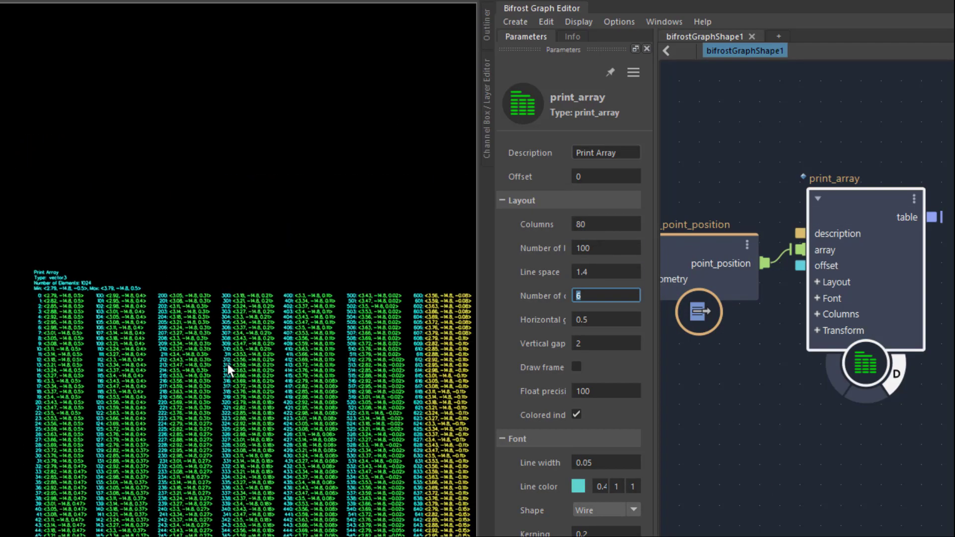
{"action": "scroll", "coordinate": [294, 346], "scroll_direction": "down", "scroll_amount": 5}
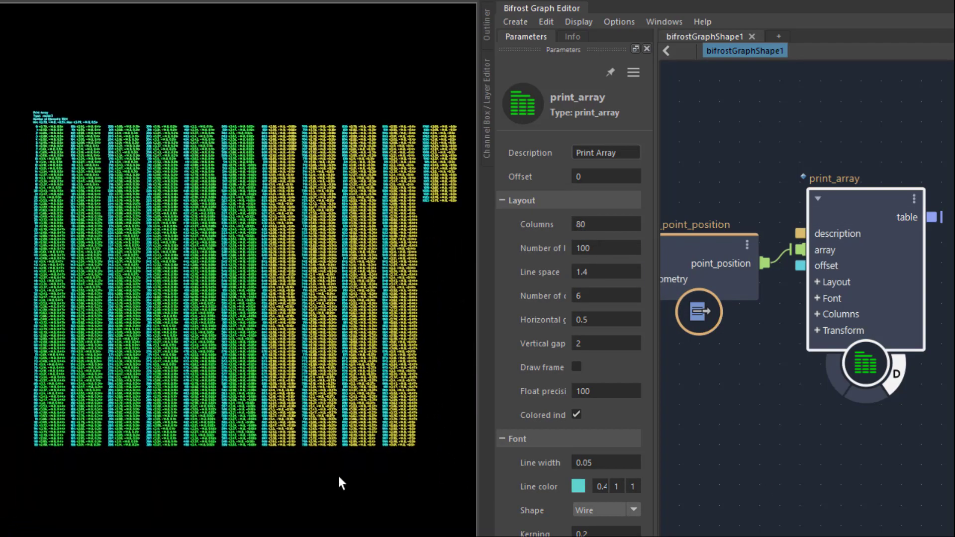
Set print_array's number of lines to 25 and number of columns to 2, and adjust its offset value.
{"action": "left_click", "coordinate": [607, 250]}
{"action": "type", "text": "25"}
{"action": "key", "text": "Tab"}
{"action": "key", "text": "Tab"}
{"action": "type", "text": "2"}
{"action": "key", "text": "Tab"}
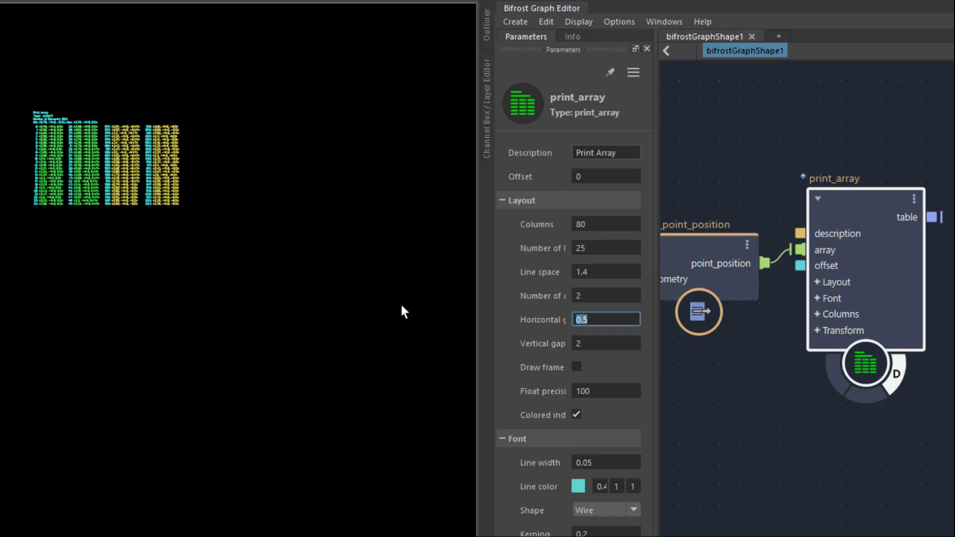
{"action": "middle_click_drag", "start_coordinate": [283, 413], "coordinate": [283, 392], "text": "alt"}
{"action": "scroll", "coordinate": [276, 408], "scroll_direction": "up", "scroll_amount": 6}
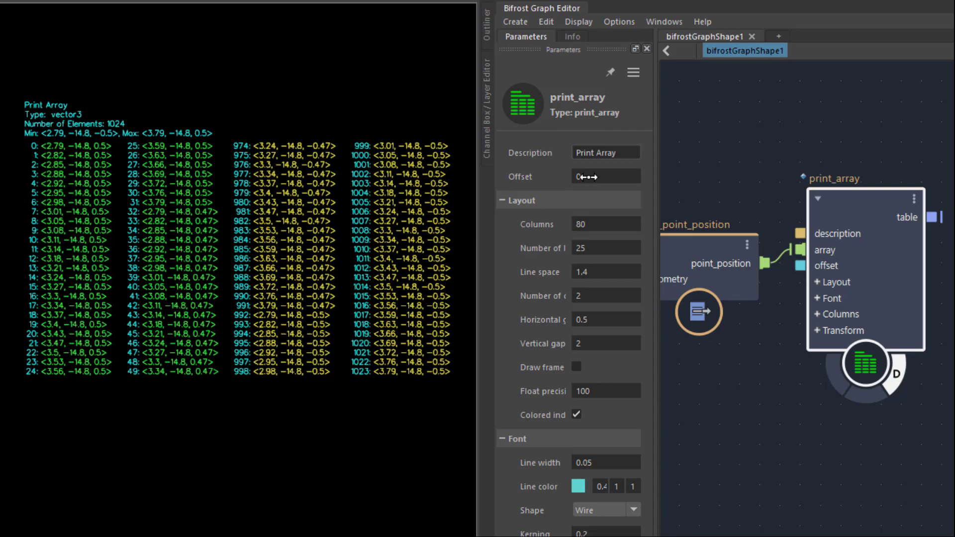
{"action": "mouse_move", "coordinate": [587, 176]}
{"action": "left_mouse_down"}
{"action": "mouse_move", "coordinate": [641, 177]}
{"action": "mouse_move", "coordinate": [577, 176]}
{"action": "left_mouse_up"}
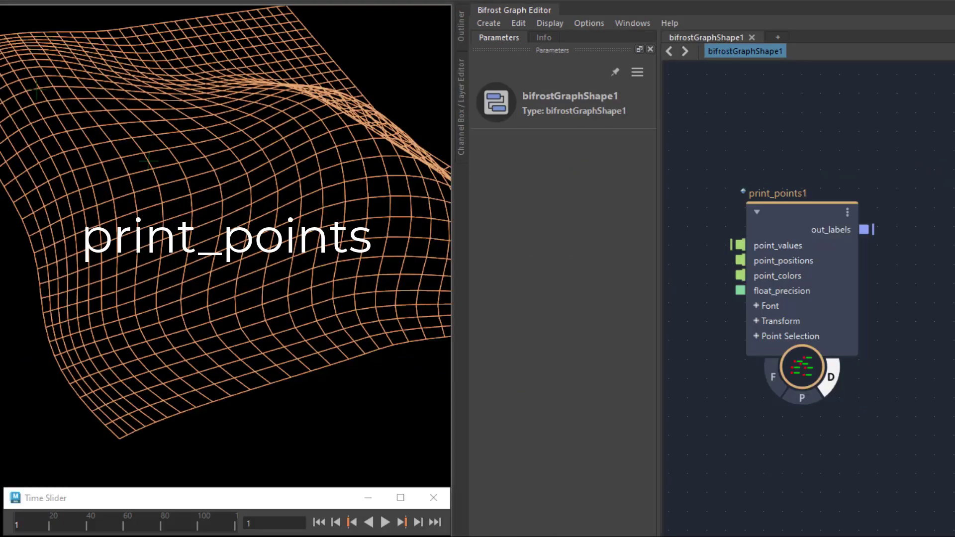
Connect get_array_indices' indices to print_points1's point_values and get_point_position2's point_position to point_positions, and inspect the labels up close.
{"action": "scroll", "coordinate": [837, 297], "scroll_direction": "down", "scroll_amount": 4}
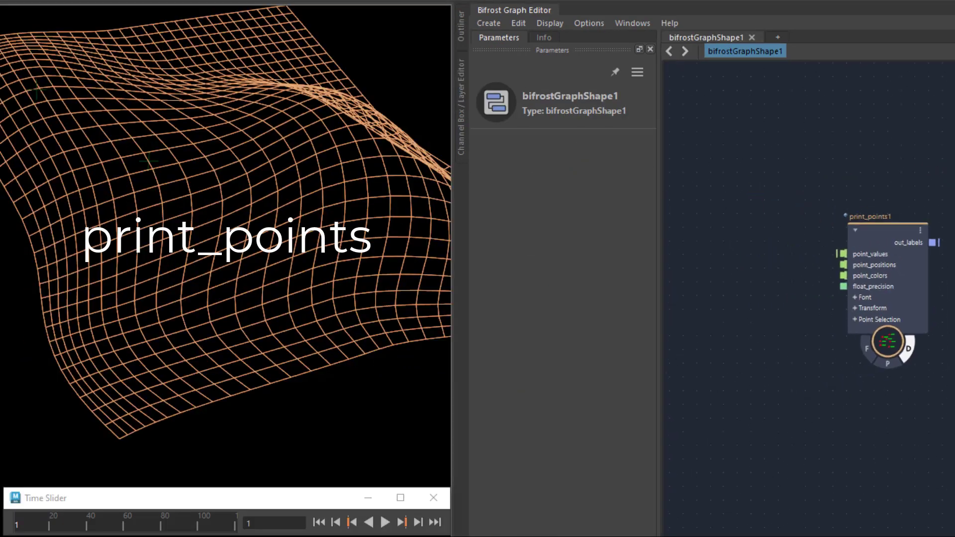
{"action": "left_click_drag", "start_coordinate": [677, 205], "coordinate": [815, 208]}
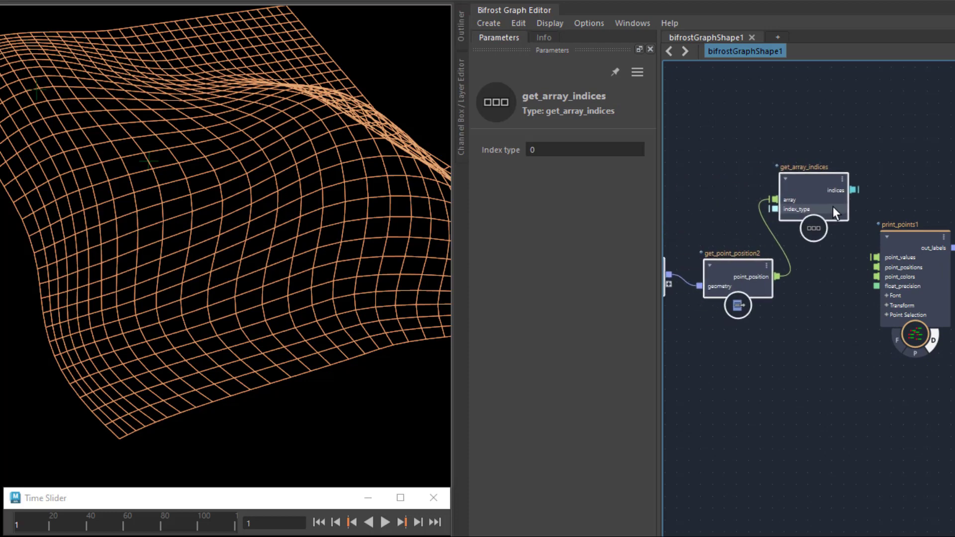
{"action": "left_click_drag", "start_coordinate": [777, 277], "coordinate": [875, 257]}
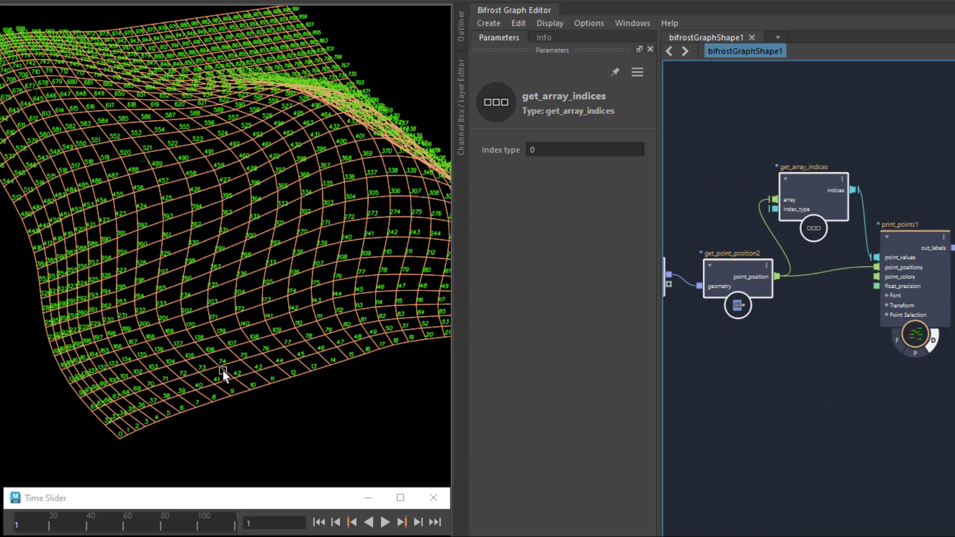
{"action": "scroll", "coordinate": [223, 369], "scroll_direction": "up", "scroll_amount": 10}
{"action": "left_click_drag", "start_coordinate": [303, 310], "coordinate": [339, 286], "text": "alt"}
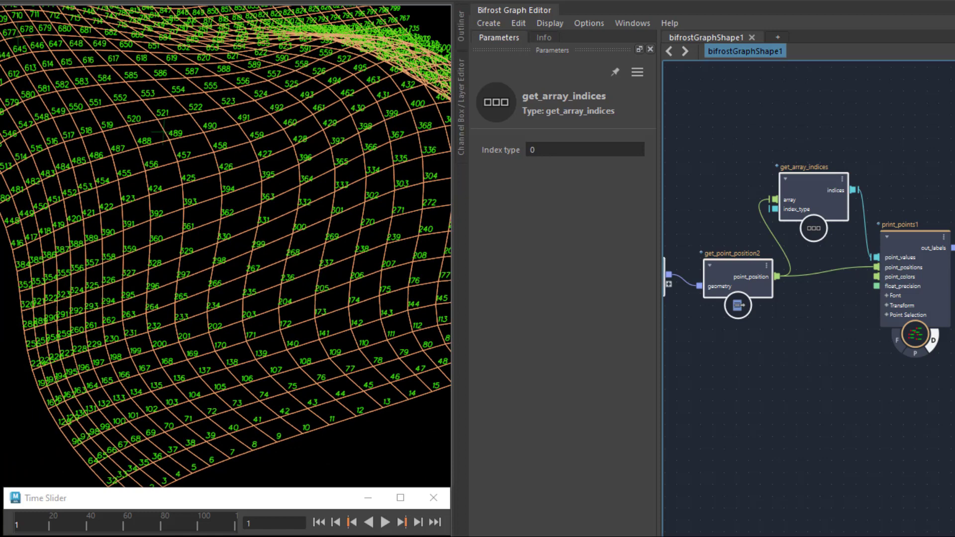
Place sphere_manipulator_field below get_point_position2 and connect its scalar_field to the expanded Point Selection inputs of print_points1.
{"action": "key", "text": "ctrl+z"}
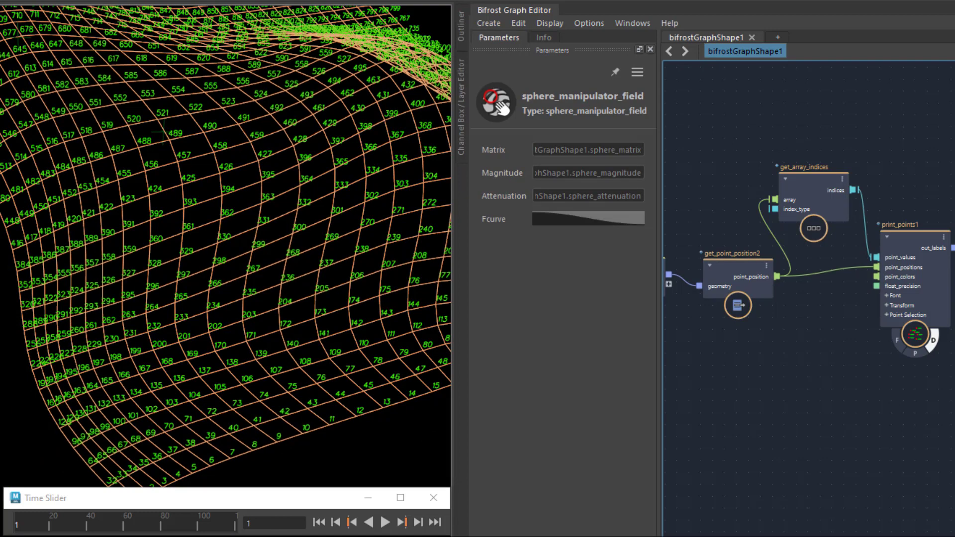
{"action": "left_click_drag", "start_coordinate": [836, 535], "coordinate": [741, 348]}
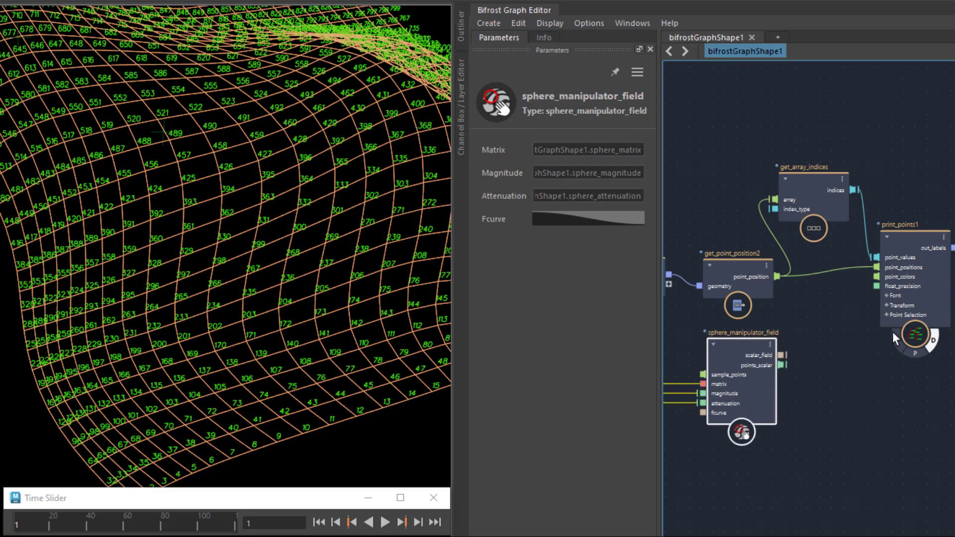
{"action": "left_click", "coordinate": [887, 315]}
{"action": "left_click_drag", "start_coordinate": [562, 511], "coordinate": [529, 514]}
{"action": "left_click_drag", "start_coordinate": [780, 357], "coordinate": [877, 324]}
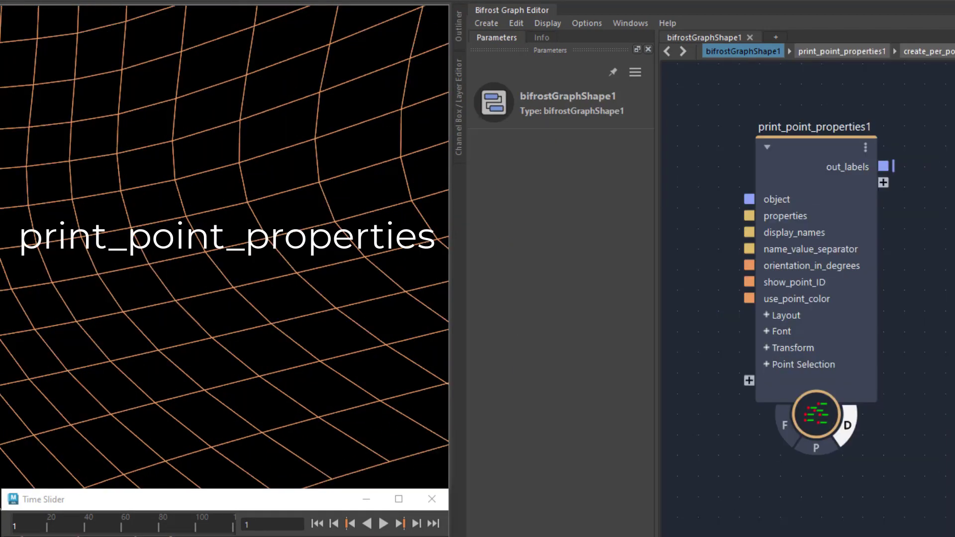
Connect mesh1 to the object input of print_point_properties1 and inspect the point labels up close.
{"action": "scroll", "coordinate": [808, 299], "scroll_direction": "down", "scroll_amount": 2}
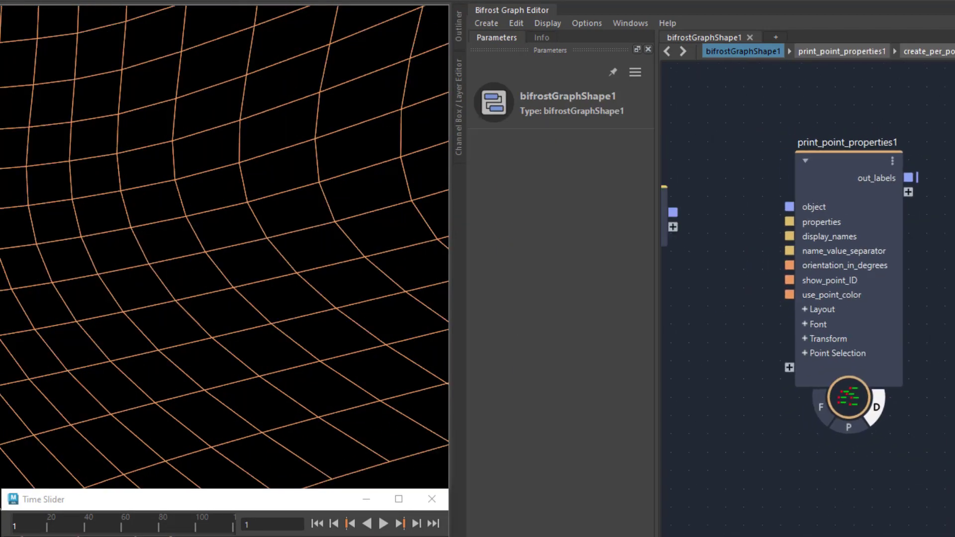
{"action": "left_click_drag", "start_coordinate": [722, 220], "coordinate": [826, 215]}
{"action": "scroll", "coordinate": [319, 338], "scroll_direction": "up", "scroll_amount": 6}
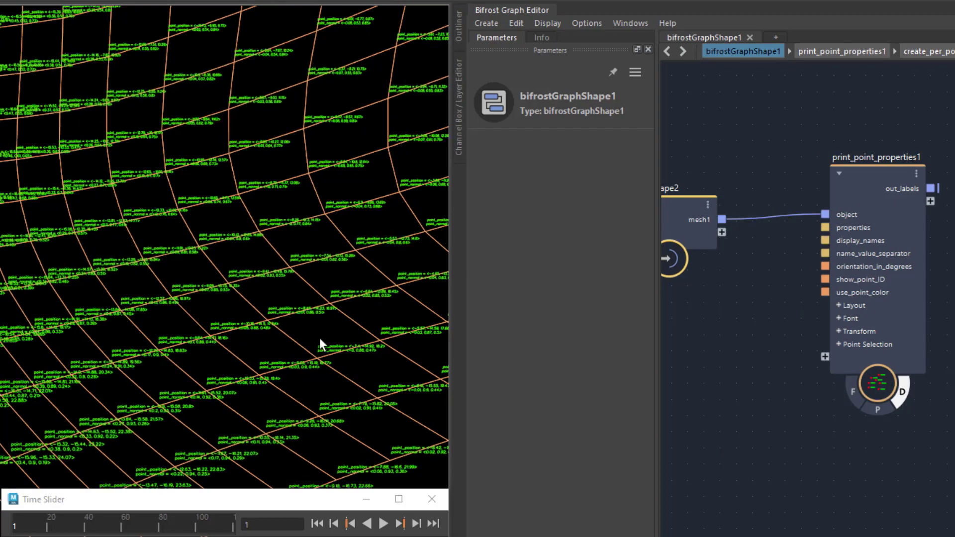
{"action": "mouse_move", "coordinate": [348, 376]}
{"action": "left_mouse_down", "text": "alt"}
{"action": "mouse_move", "coordinate": [254, 375]}
{"action": "mouse_move", "coordinate": [196, 401]}
{"action": "mouse_move", "coordinate": [247, 452]}
{"action": "mouse_move", "coordinate": [243, 339]}
{"action": "mouse_move", "coordinate": [356, 363]}
{"action": "left_mouse_up", "text": "alt"}
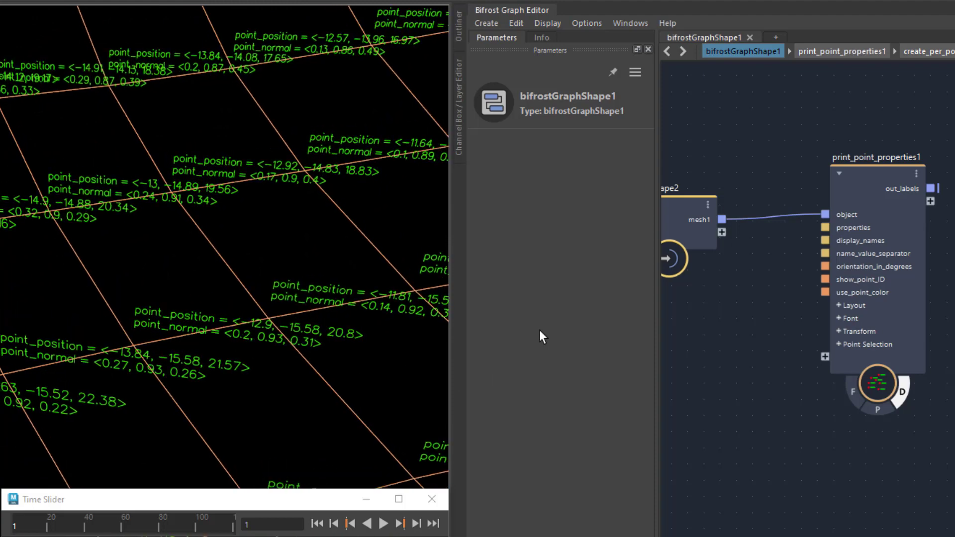
Set print_point_properties1's display names to "pos, norm" and check the shortened labels on the mesh.
{"action": "left_click", "coordinate": [864, 180]}
{"action": "left_click", "coordinate": [576, 196]}
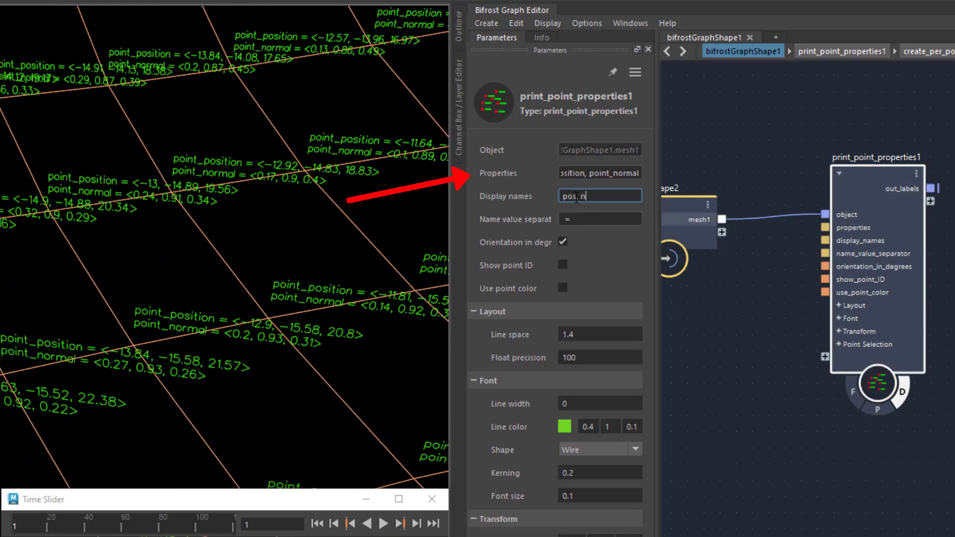
{"action": "key", "text": "Return"}
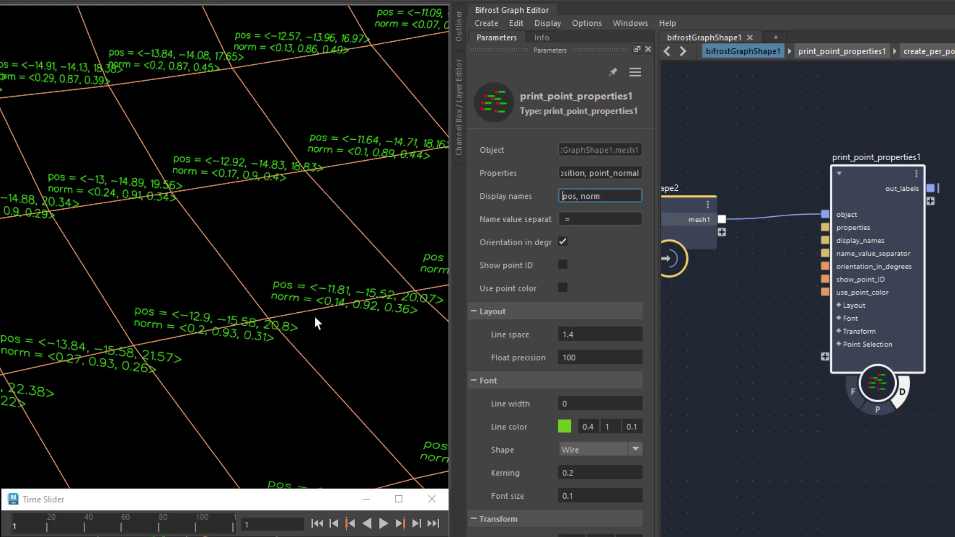
{"action": "left_click_drag", "start_coordinate": [316, 324], "coordinate": [259, 347], "text": "alt"}
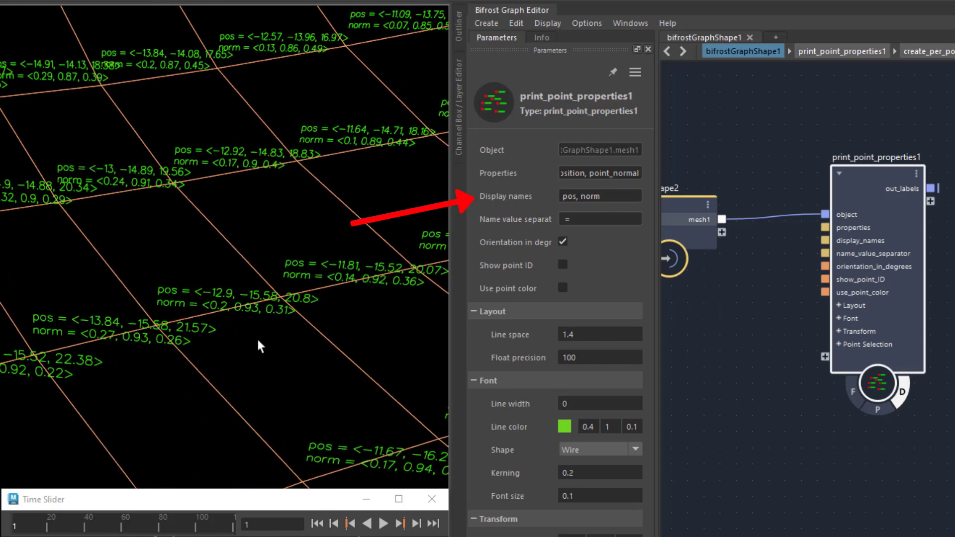
Enable Show point ID and Use point color on print_point_properties1, and view the labels across the mesh.
{"action": "left_click", "coordinate": [562, 265]}
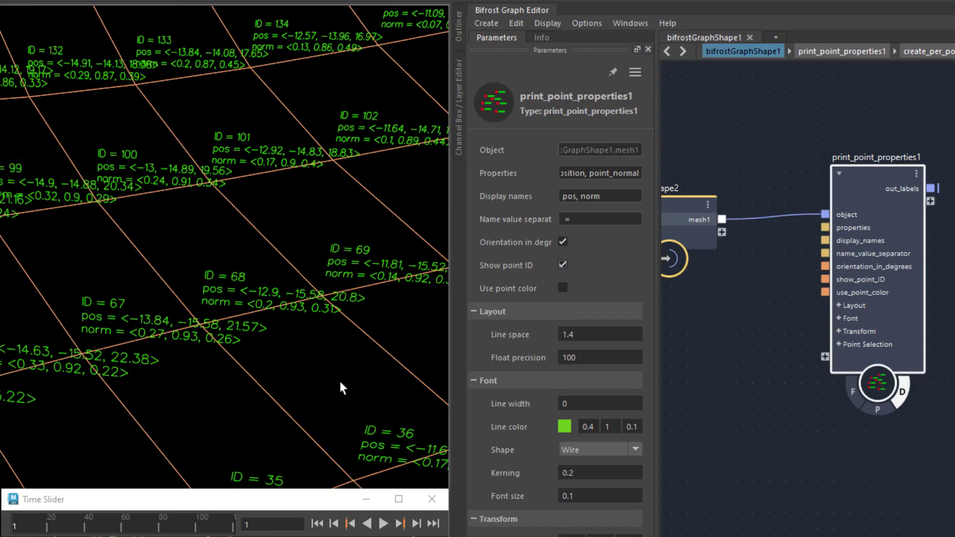
{"action": "right_click_drag", "start_coordinate": [369, 345], "coordinate": [152, 380], "text": "alt"}
{"action": "middle_click_drag", "start_coordinate": [192, 375], "coordinate": [307, 298], "text": "alt"}
{"action": "right_click_drag", "start_coordinate": [315, 305], "coordinate": [205, 348], "text": "alt"}
{"action": "left_click", "coordinate": [563, 288]}
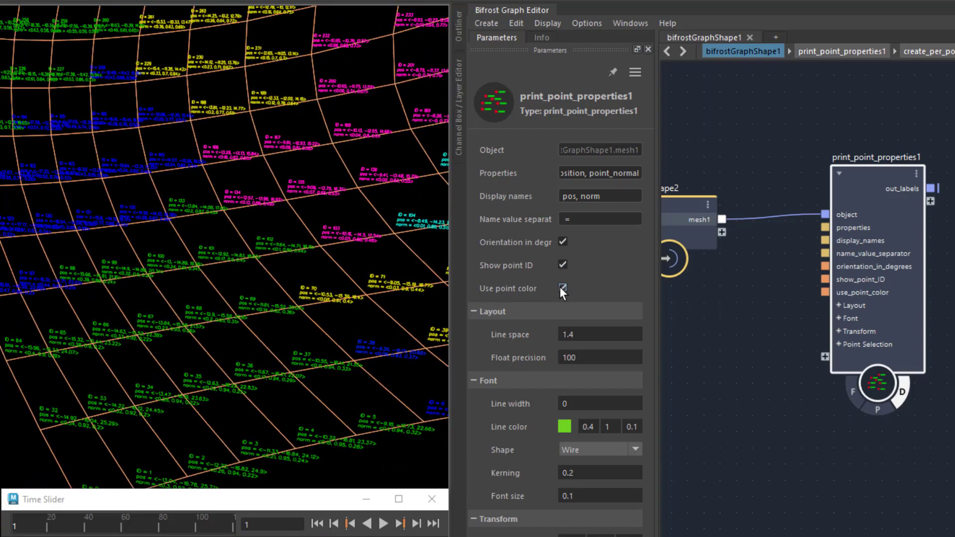
{"action": "left_click_drag", "start_coordinate": [344, 306], "coordinate": [311, 309], "text": "alt"}
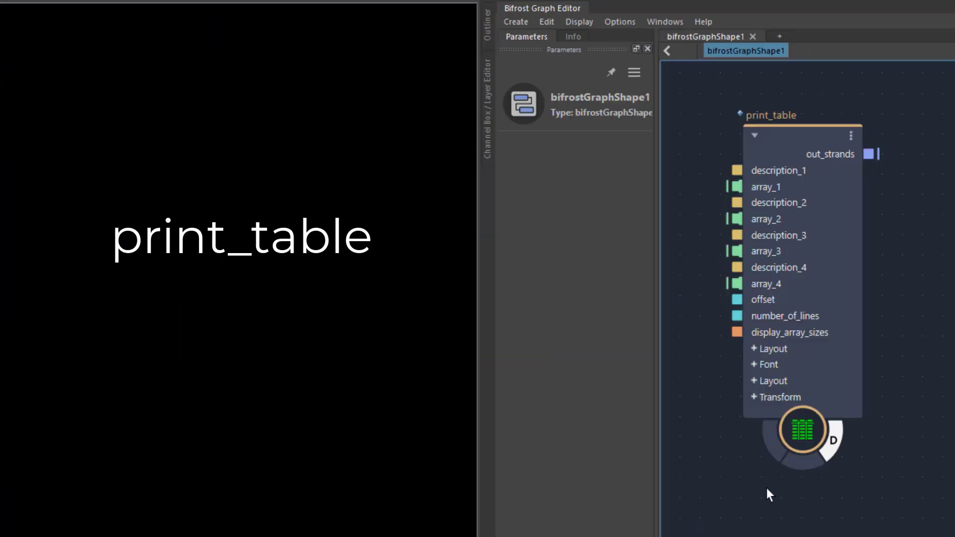
Connect the random value arrays of size 23, 35 and 370 to print_table's array_1, array_2 and array_4.
{"action": "middle_click_drag", "start_coordinate": [767, 495], "coordinate": [846, 487]}
{"action": "left_click_drag", "start_coordinate": [776, 171], "coordinate": [801, 186]}
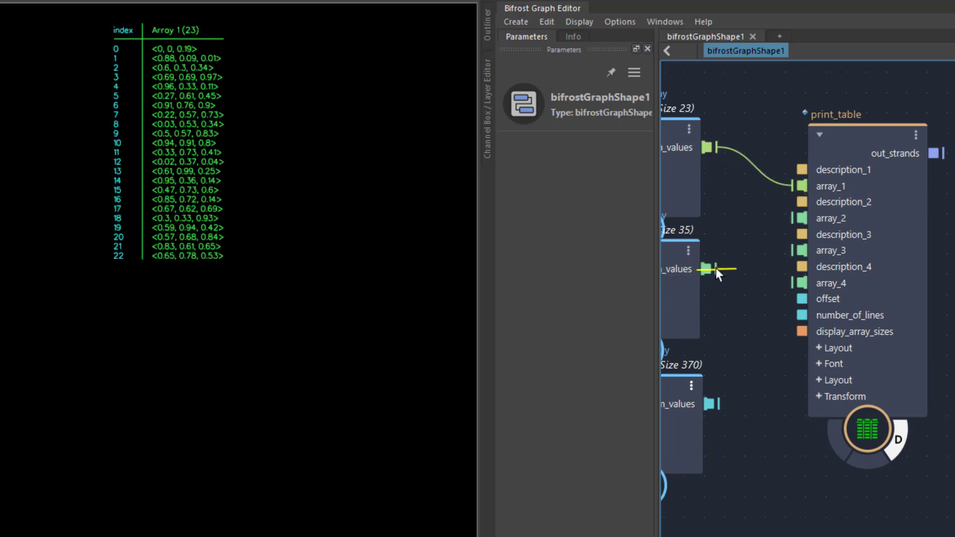
{"action": "left_click_drag", "start_coordinate": [716, 269], "coordinate": [800, 218]}
{"action": "left_click_drag", "start_coordinate": [718, 404], "coordinate": [800, 283]}
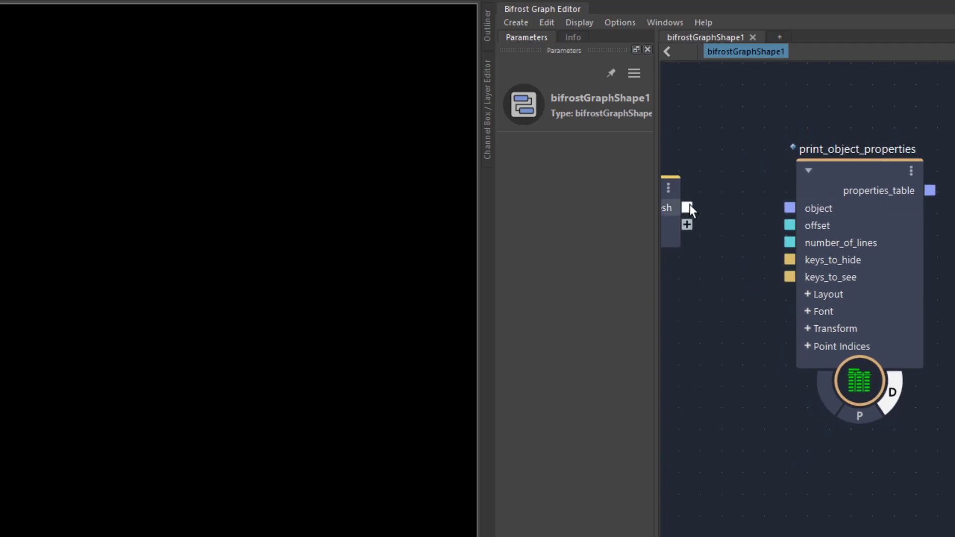
Connect the mesh to print_object_properties' object and set its keys to see to "point_position, point_normal".
{"action": "left_click_drag", "start_coordinate": [687, 208], "coordinate": [800, 209]}
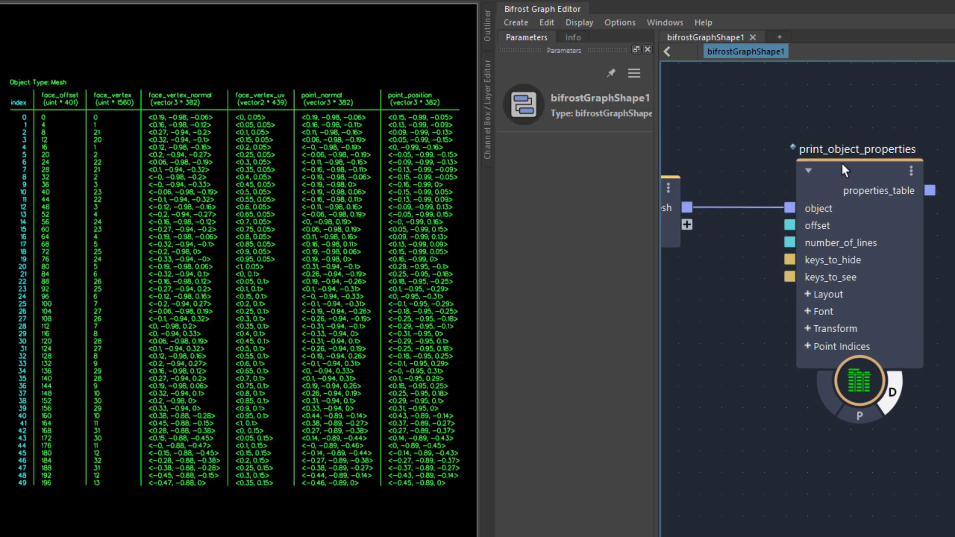
{"action": "left_click", "coordinate": [842, 163]}
{"action": "left_click", "coordinate": [589, 247]}
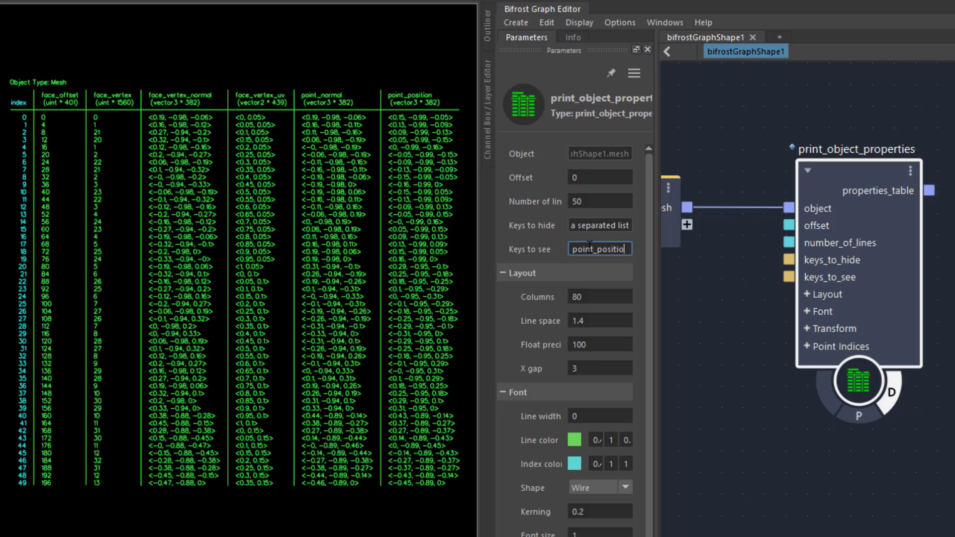
{"action": "type", "text": "t_normal"}
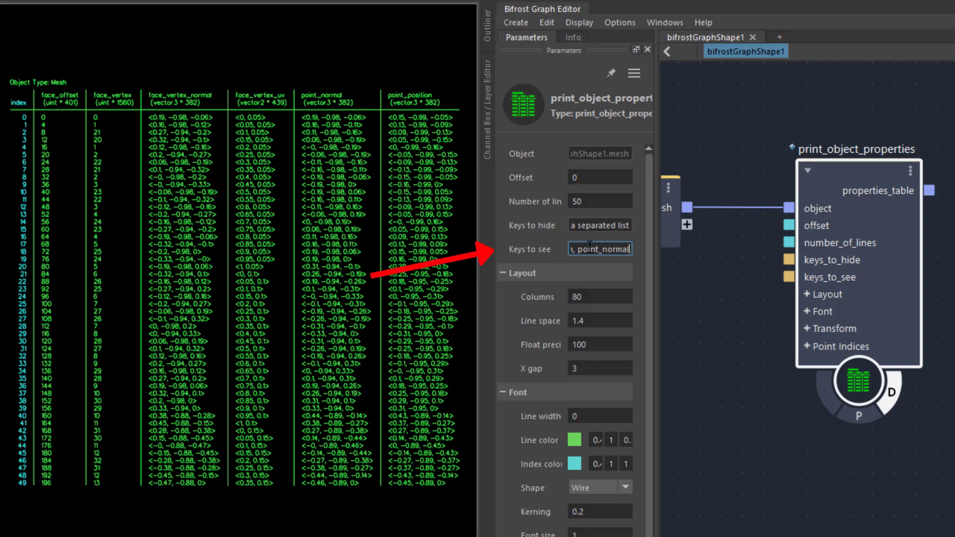
{"action": "key", "text": "Return"}
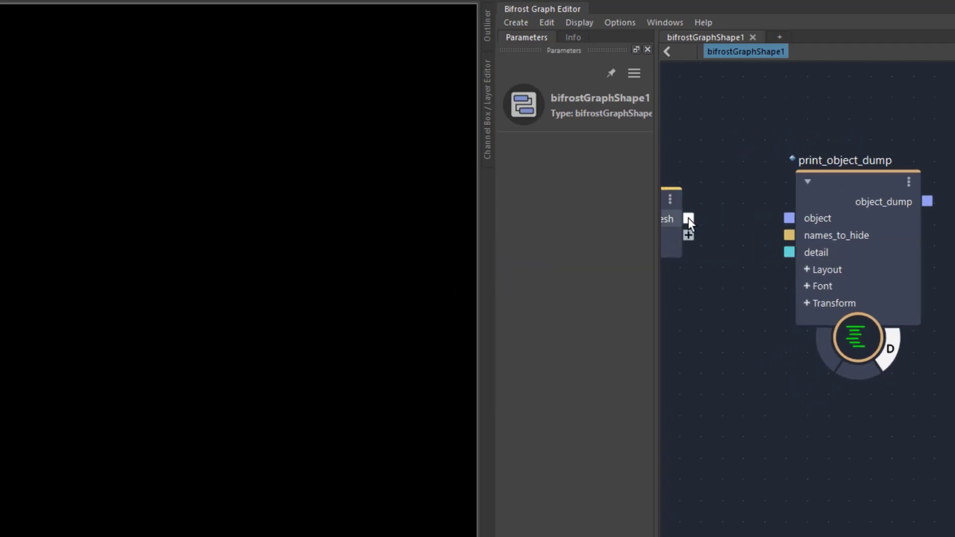
Connect the mesh to print_object_dump's object and paste a names-to-hide list that includes default and interp.
{"action": "left_click_drag", "start_coordinate": [688, 218], "coordinate": [789, 218]}
{"action": "left_click", "coordinate": [859, 184]}
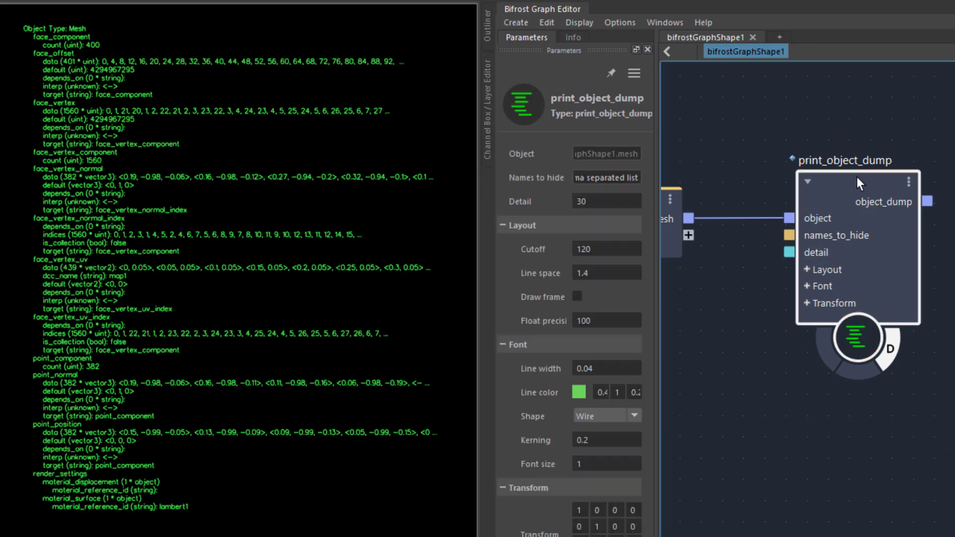
{"action": "triple_click", "coordinate": [606, 178]}
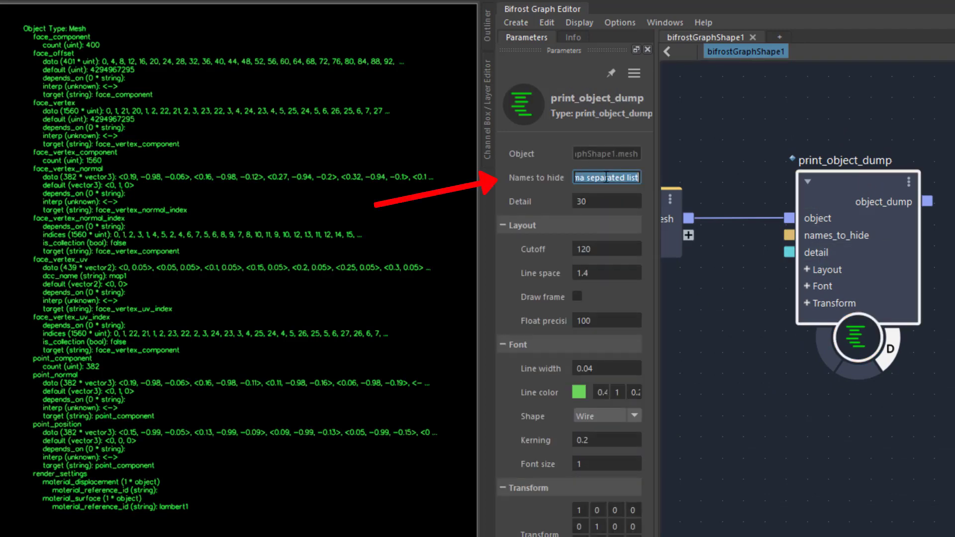
{"action": "key", "text": "ctrl+v"}
{"action": "key", "text": "Return"}
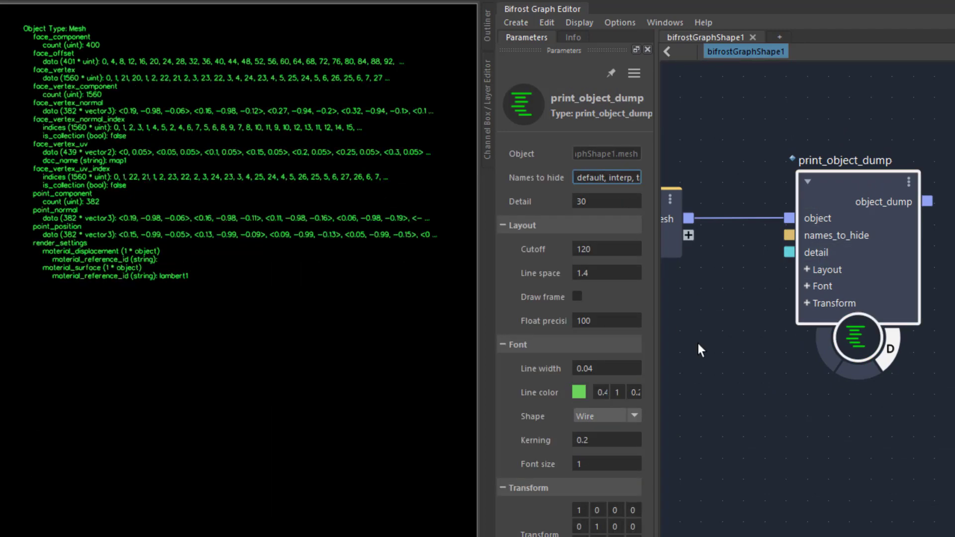